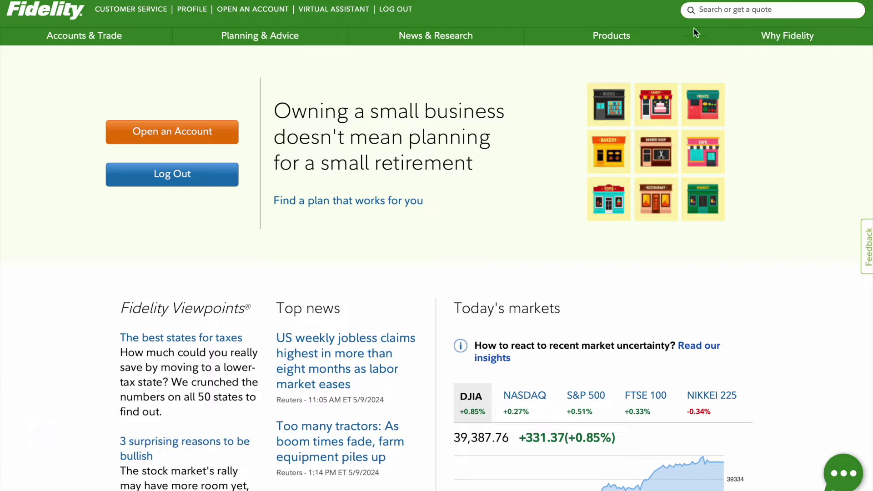
- Search the site for 'automatic' and point out the Your scheduled transfers heading
click(728, 11)
text(au)
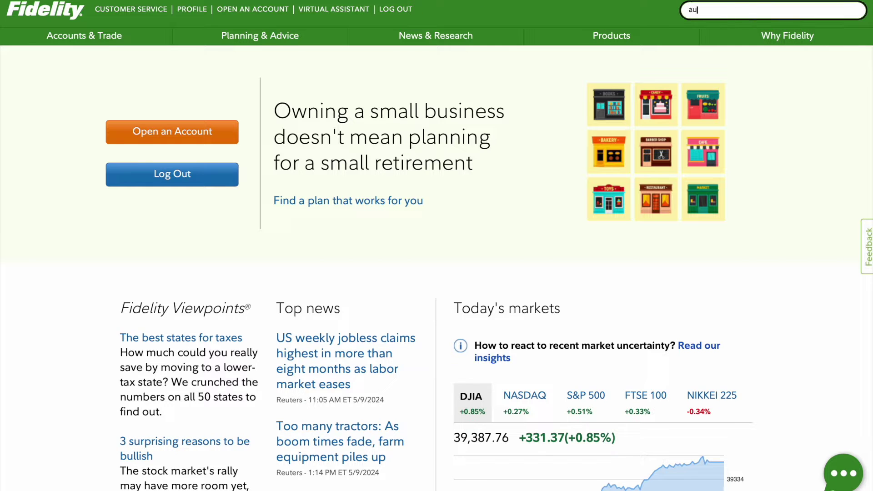
text(tomatic)
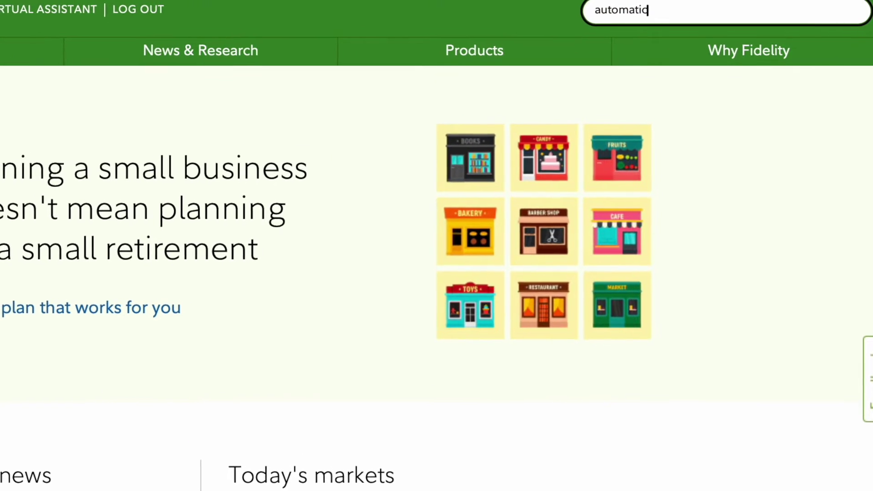
key(Return)
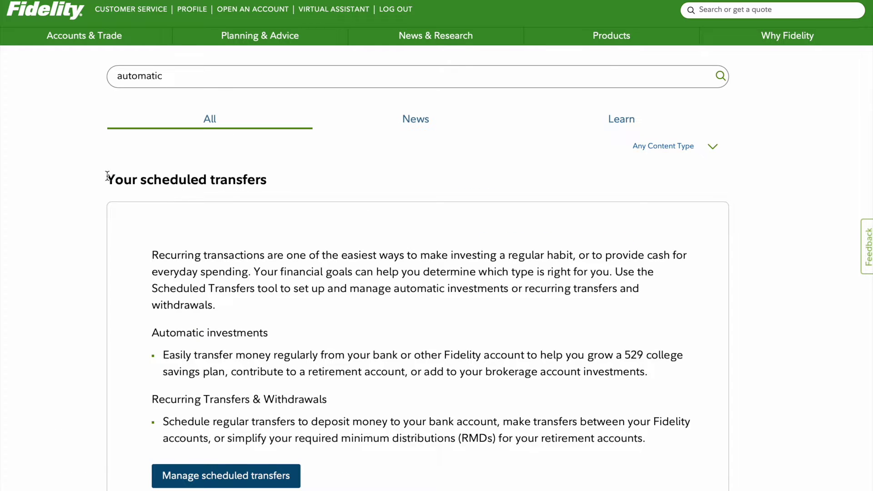
drag(107, 176, 269, 176)
scroll(329, 297, down, 3)
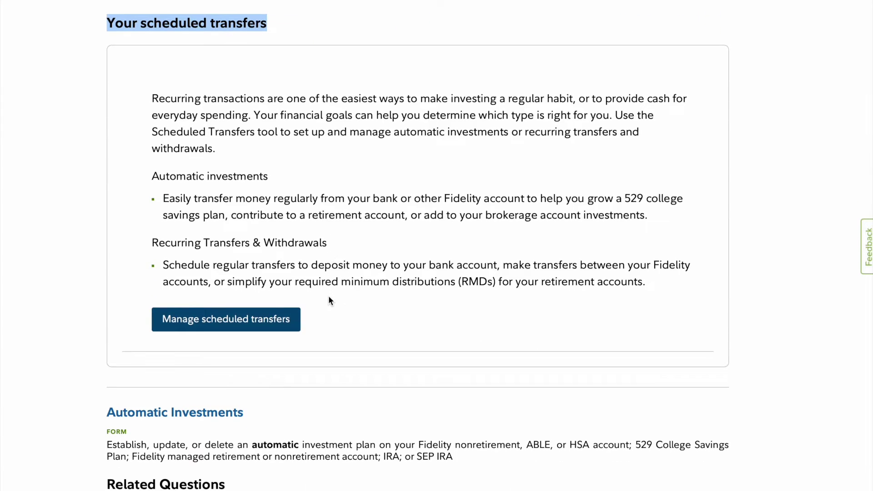
- Go to Manage scheduled transfers and start a new recurring Investment
click(226, 325)
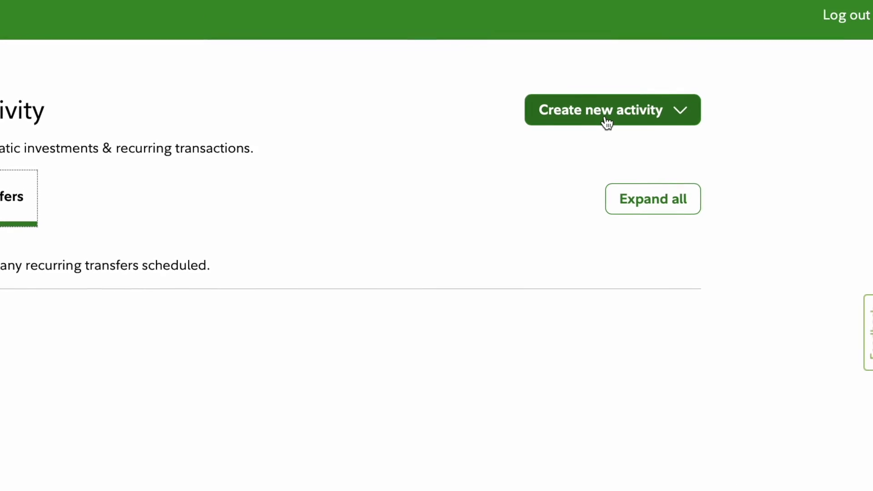
click(598, 114)
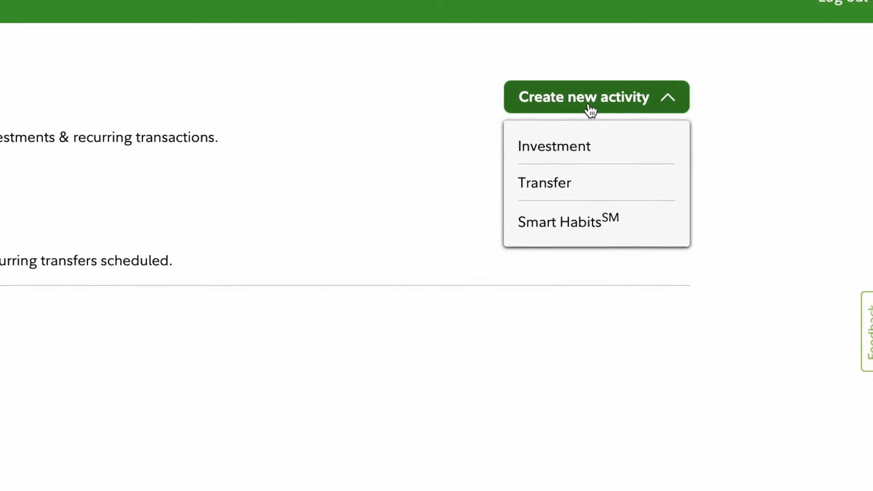
click(555, 137)
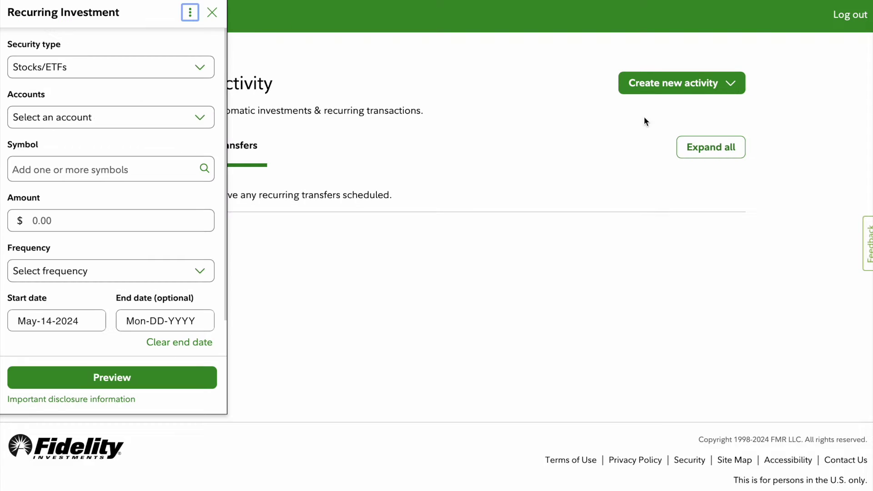
- Center the Recurring Investment form on the page and keep Stocks/ETFs as the security type
drag(150, 6, 461, 44)
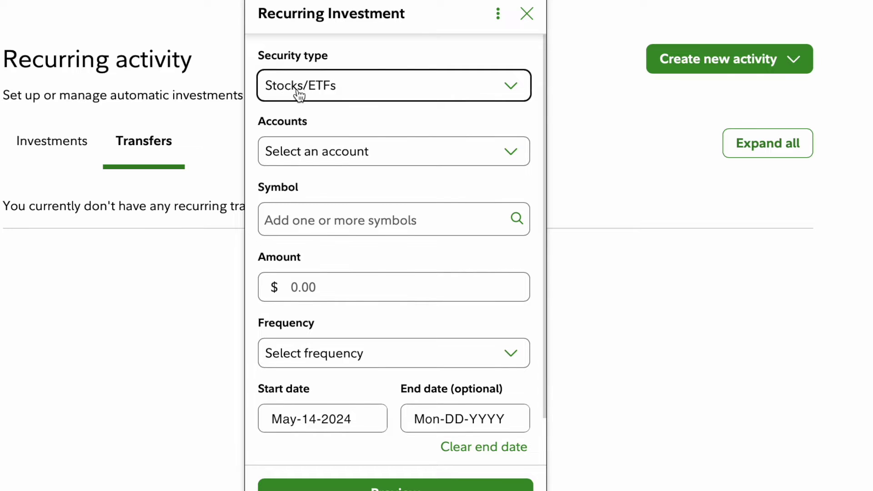
click(389, 90)
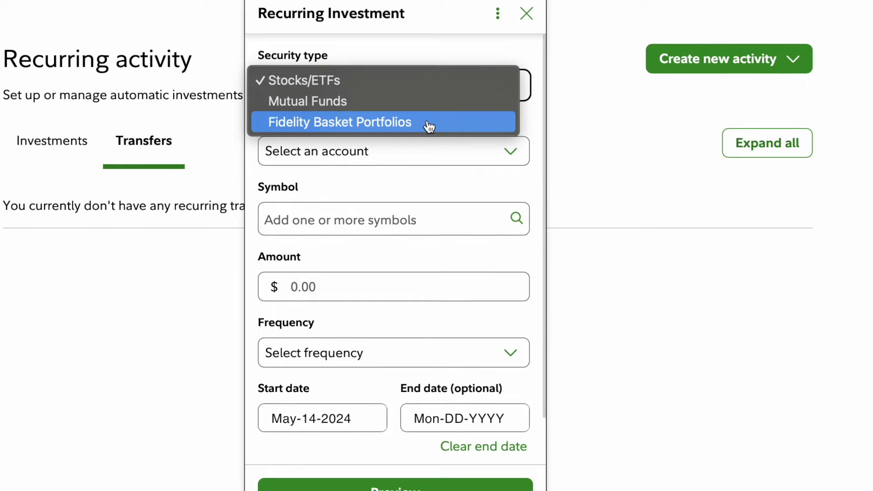
click(377, 81)
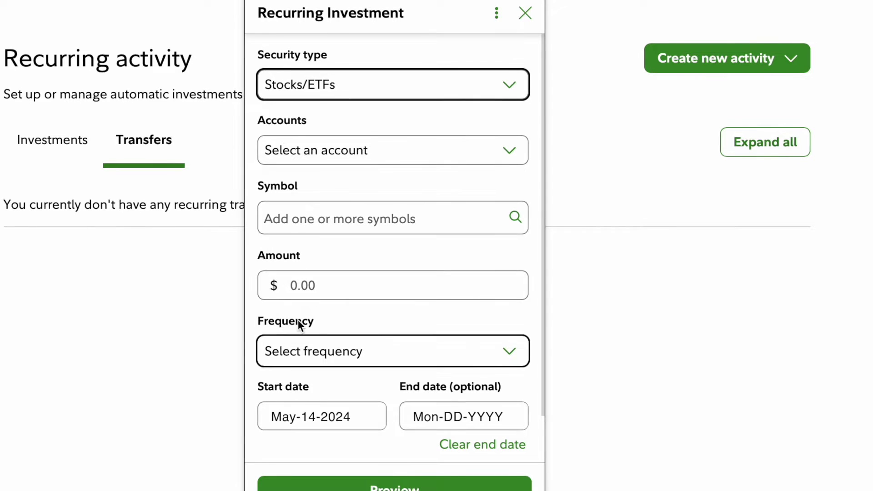
- Set the investment to recur Monthly on day 1 of each month
click(335, 350)
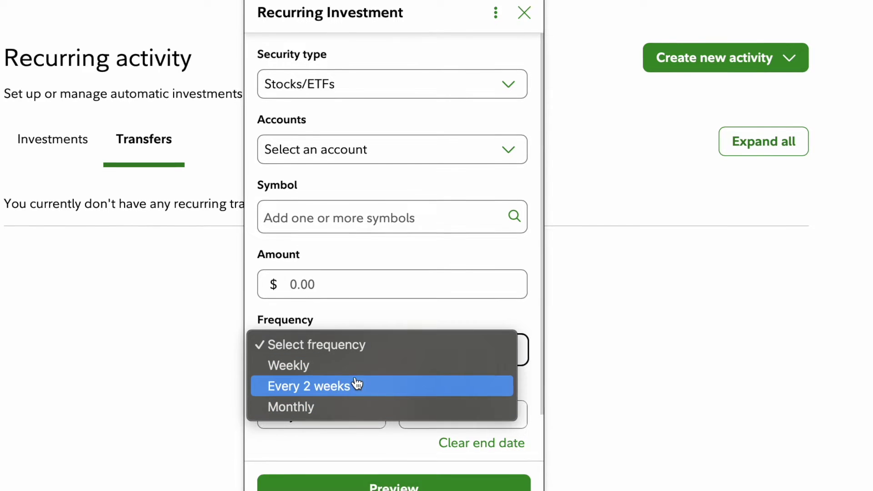
click(351, 407)
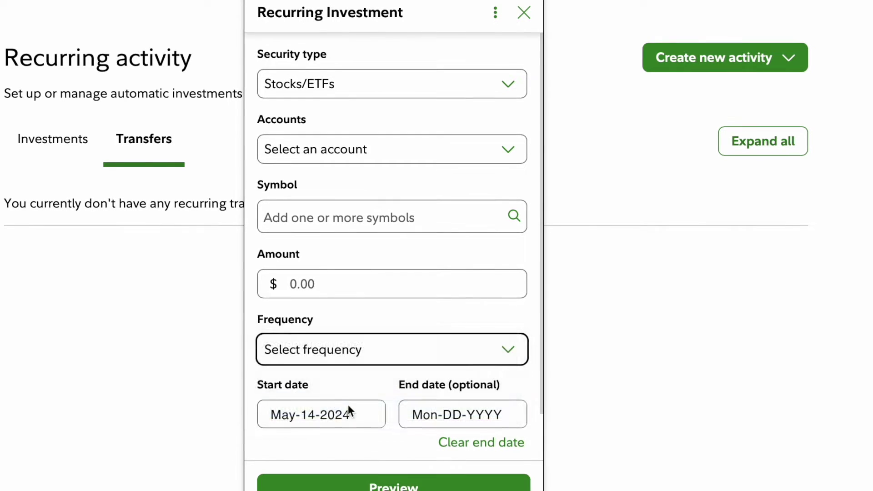
scroll(357, 400, down, 2)
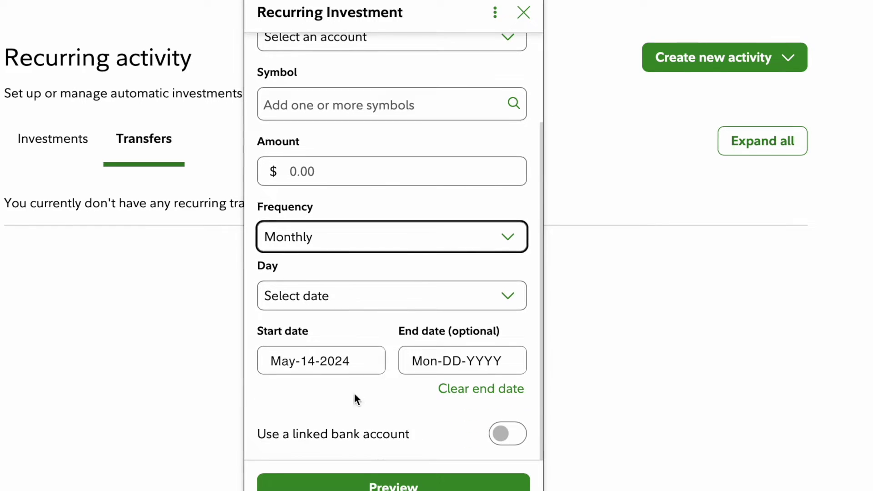
click(481, 297)
click(431, 313)
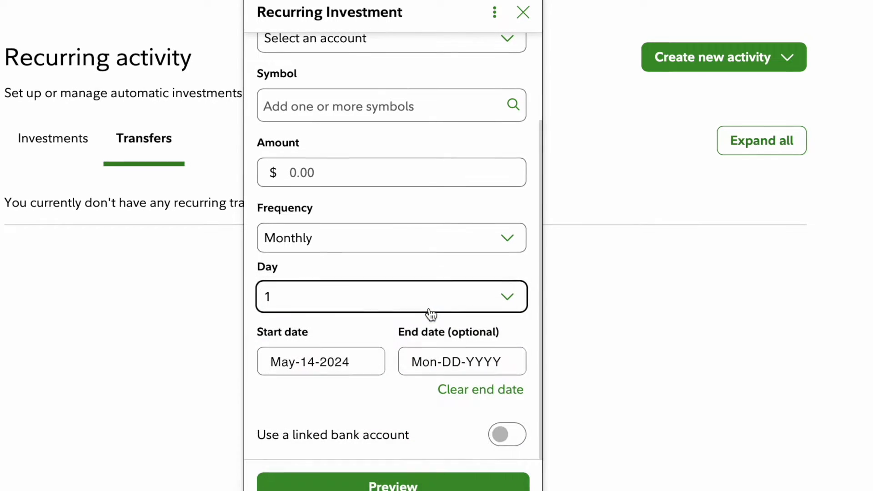
- Keep the May-14-2024 start date and fund it from a linked bank account
click(319, 368)
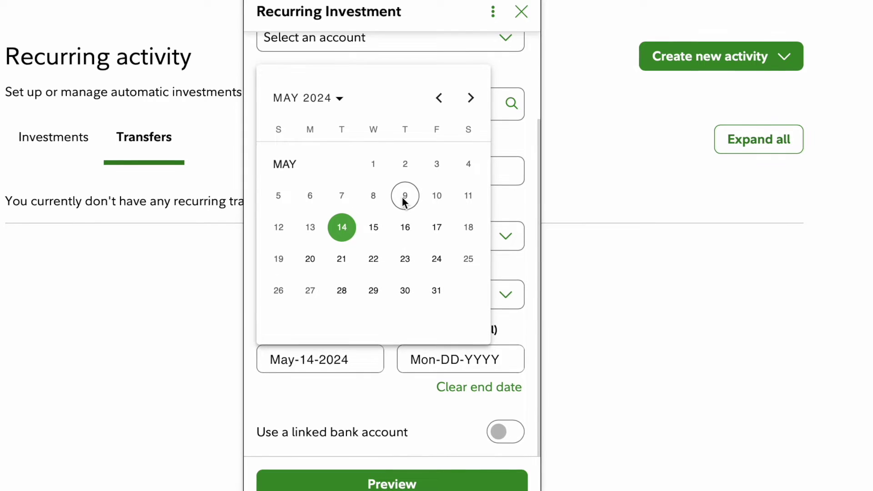
click(345, 234)
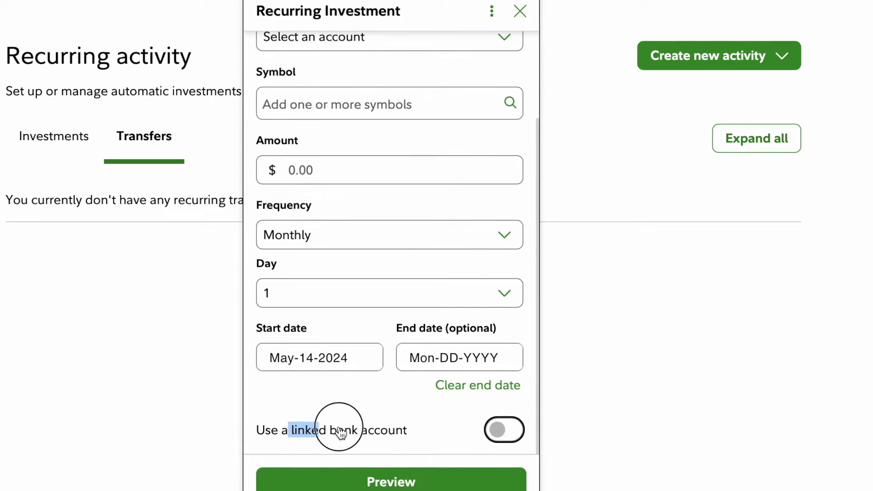
drag(340, 433, 408, 435)
click(437, 430)
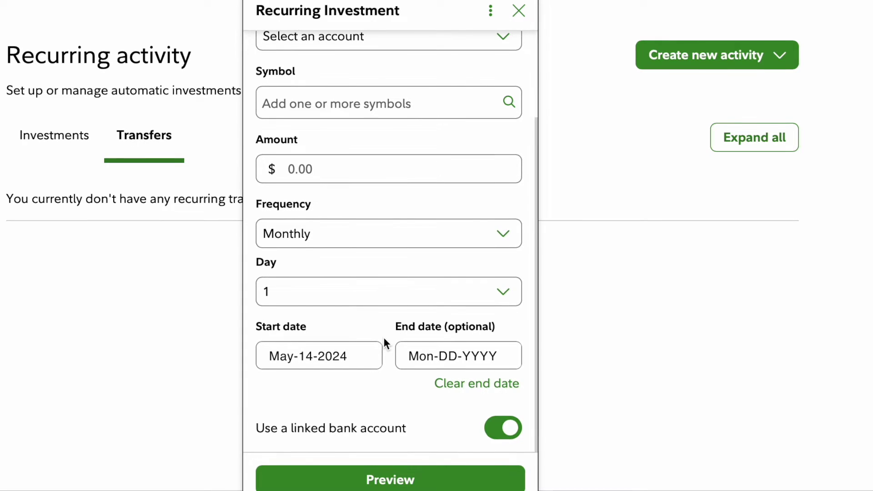
- Scroll back up and place the cursor in the Symbol search box
scroll(385, 338, up, 2)
scroll(386, 343, up, 1)
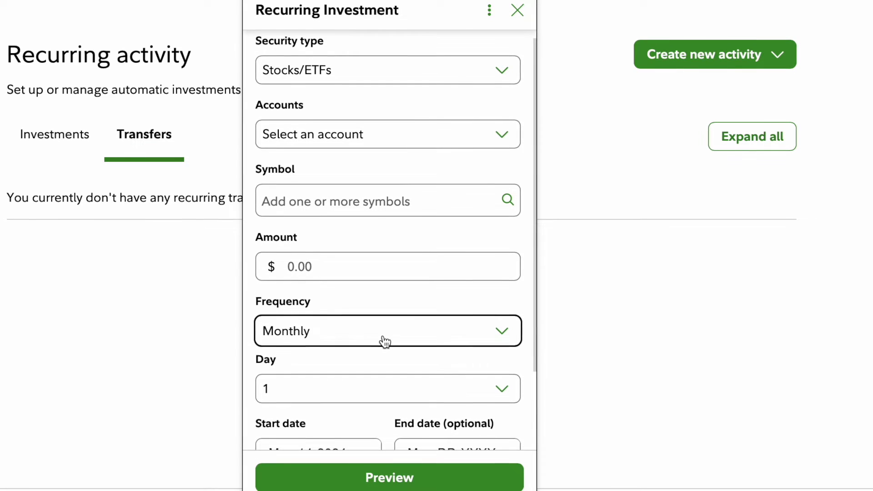
scroll(384, 342, up, 1)
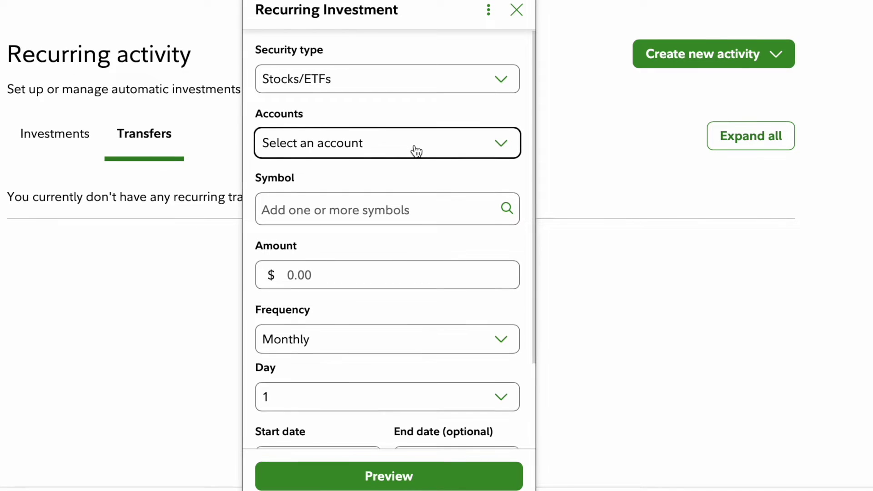
click(387, 210)
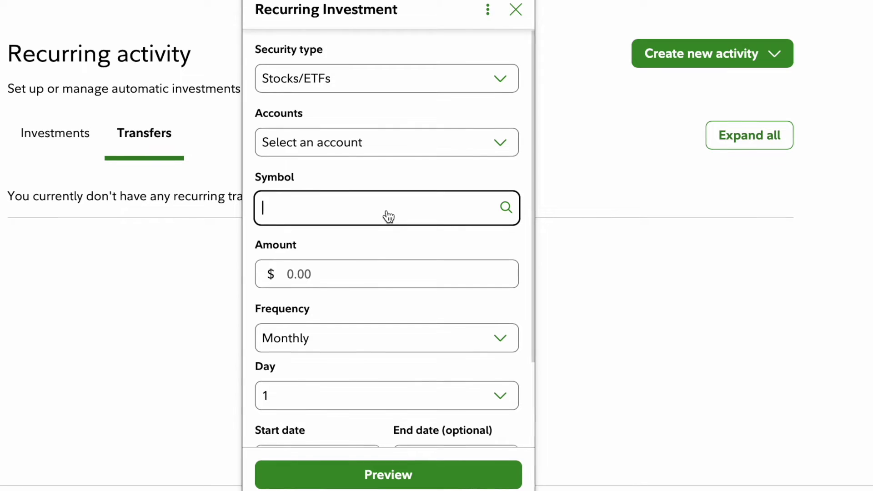
- Add AAPL and TSLA as the first two symbols and highlight the 10-symbol limit note
text(AAPL)
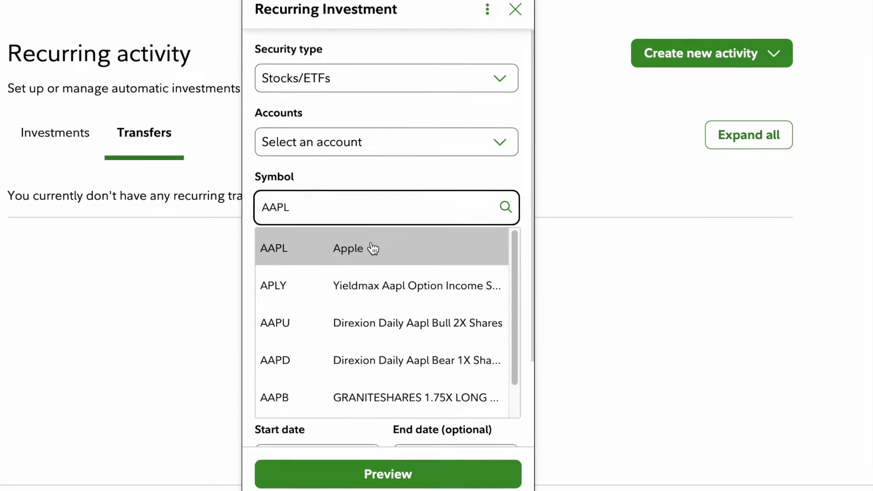
click(373, 249)
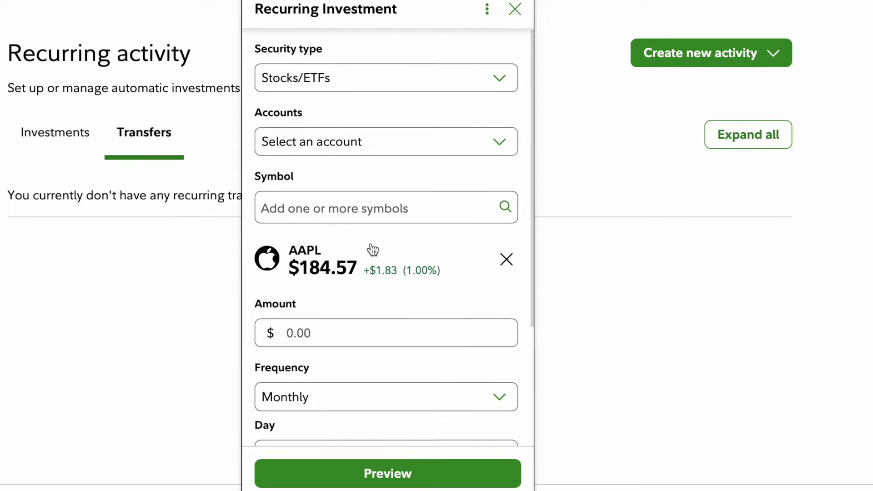
scroll(380, 337, down, 2)
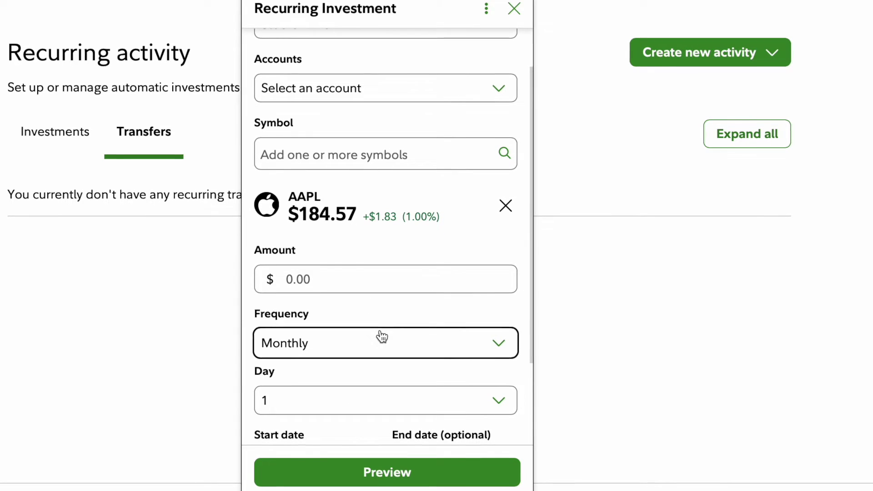
click(352, 163)
text(TSLA)
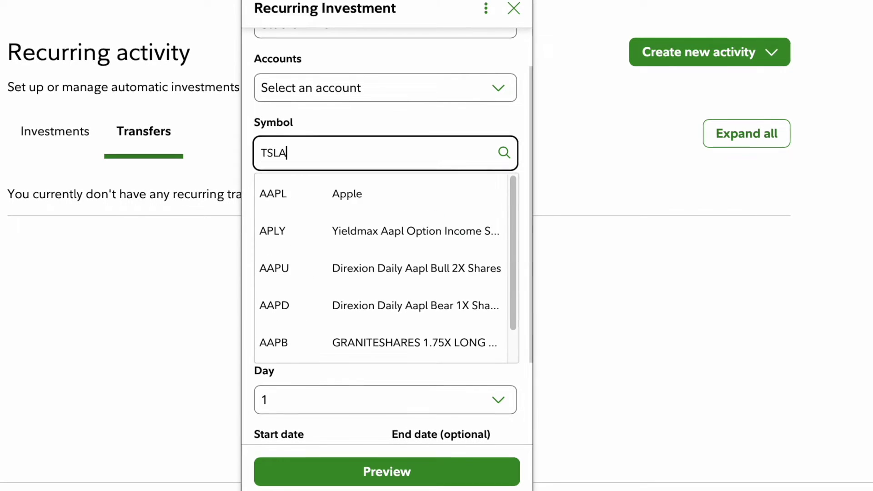
click(354, 192)
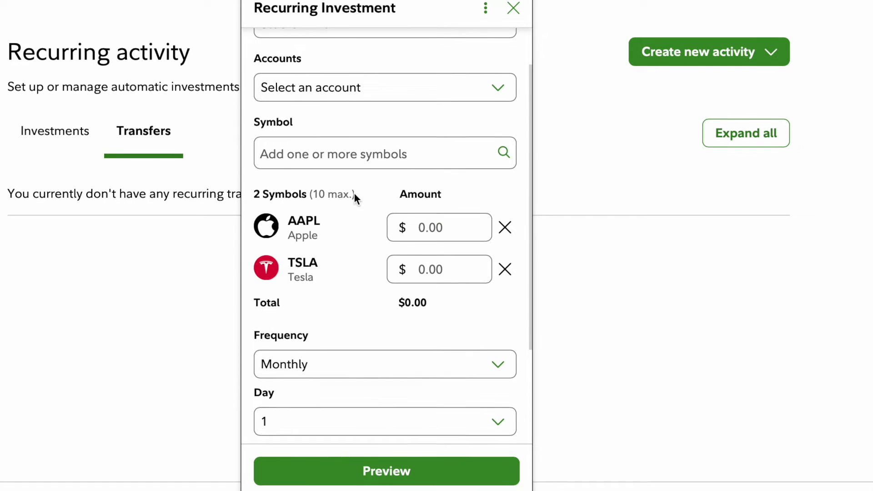
drag(252, 195, 352, 195)
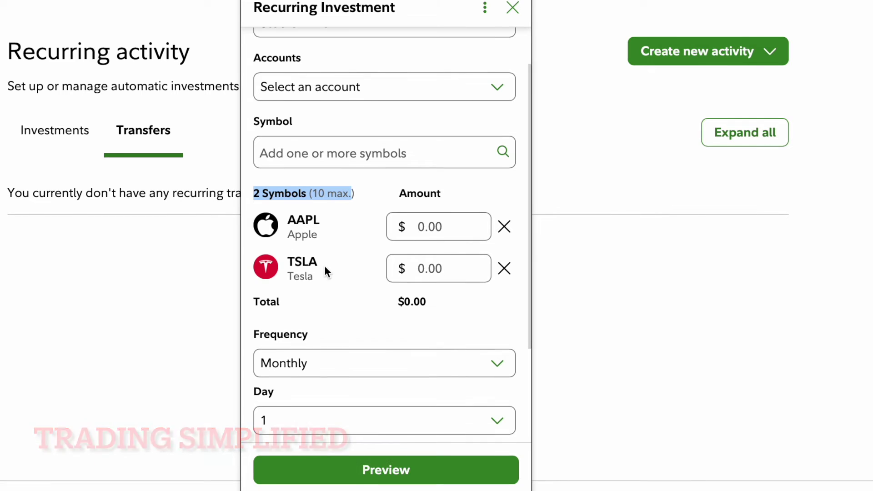
click(330, 190)
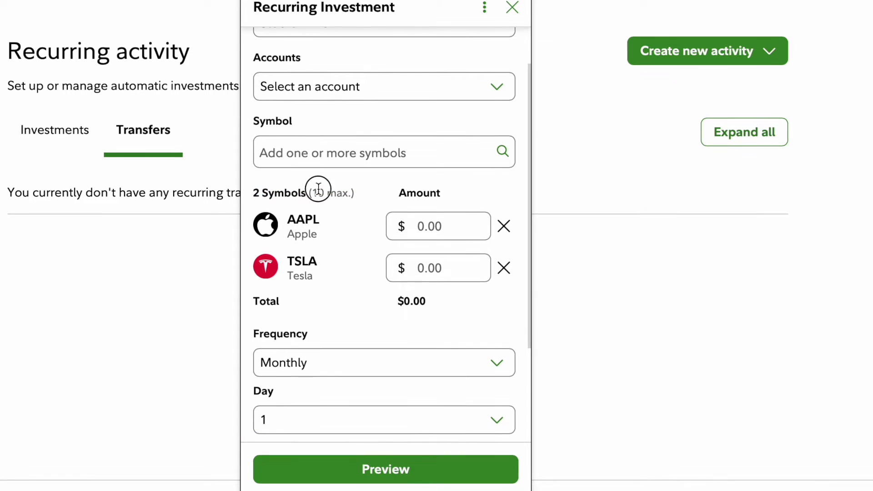
drag(318, 188, 353, 190)
- Add GE, T, PLTR and HE as symbols three through six
click(341, 157)
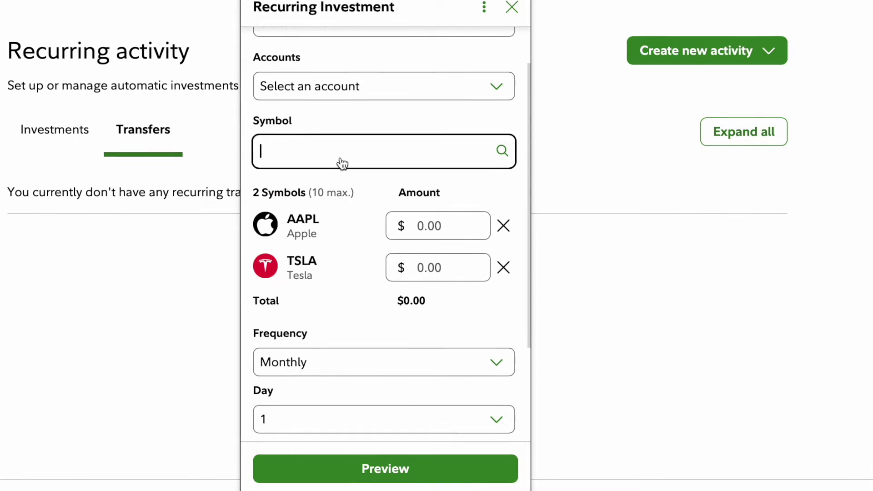
text(GE)
click(340, 190)
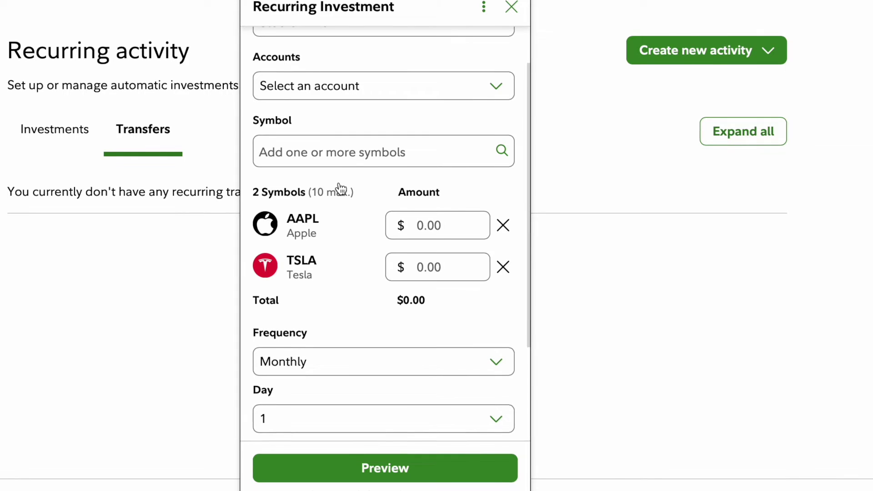
text(T)
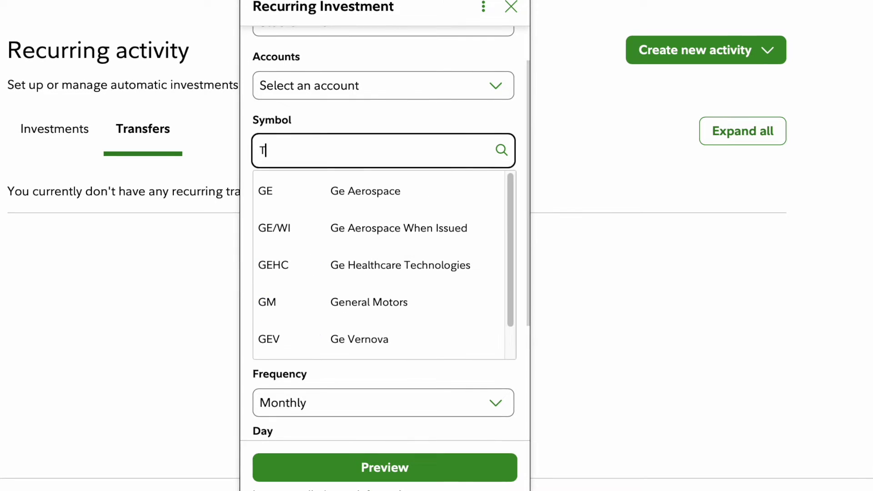
click(302, 189)
click(312, 162)
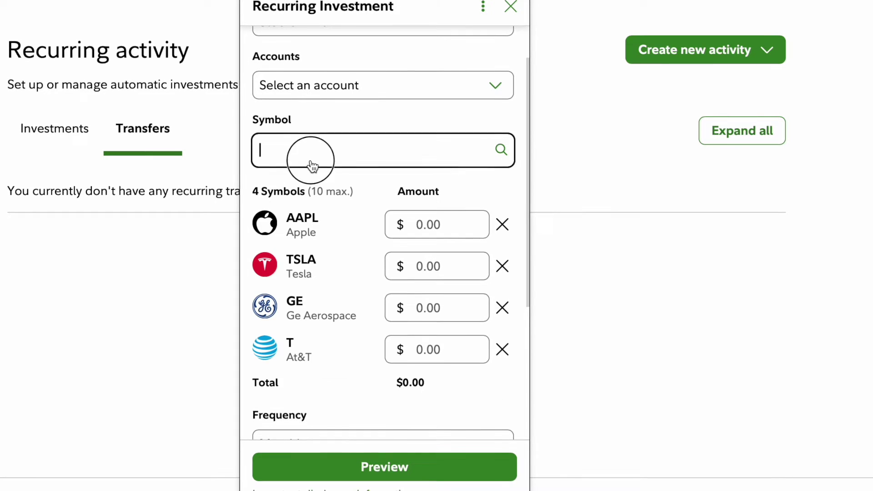
text(T)
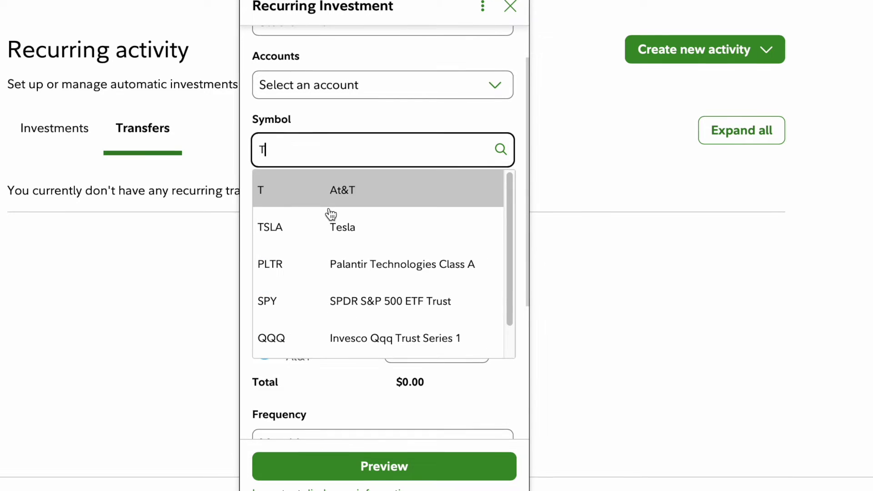
click(333, 272)
click(335, 160)
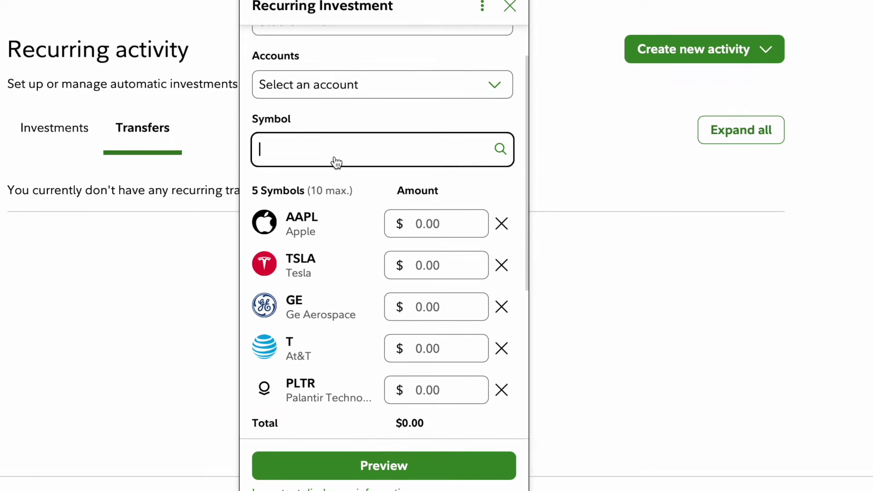
text(HE)
click(367, 199)
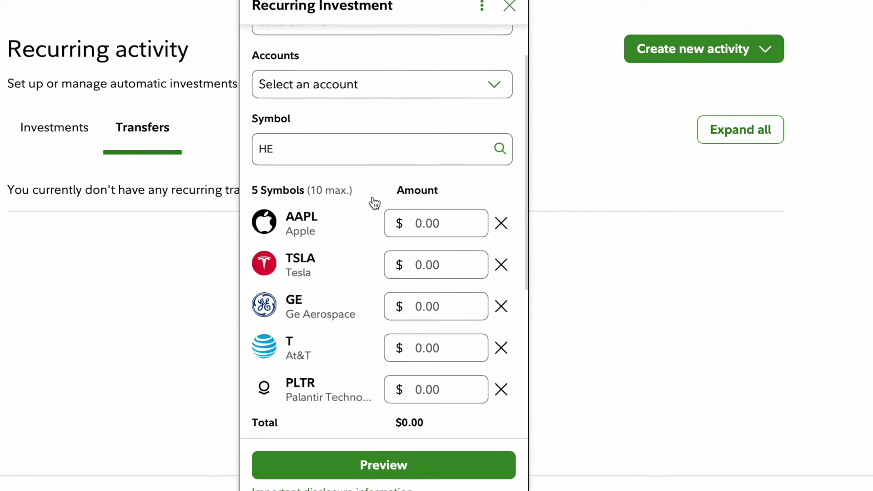
- Add S as the seventh symbol, dismiss the duplicate AT&T warning, and pick BRK/B
click(337, 157)
text(S)
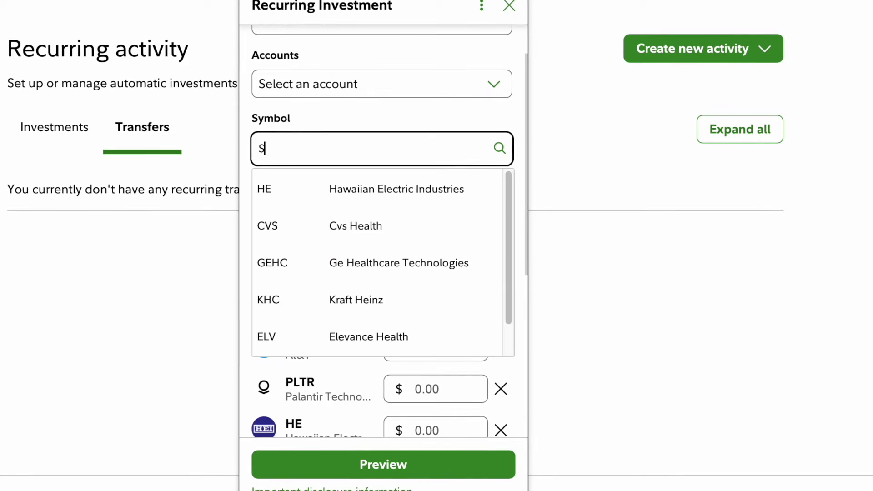
click(328, 182)
click(350, 151)
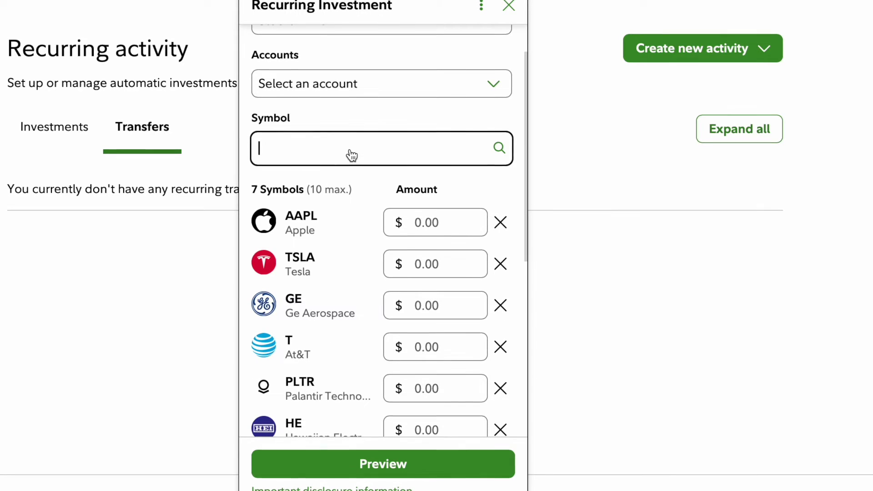
text(T)
click(343, 194)
click(341, 159)
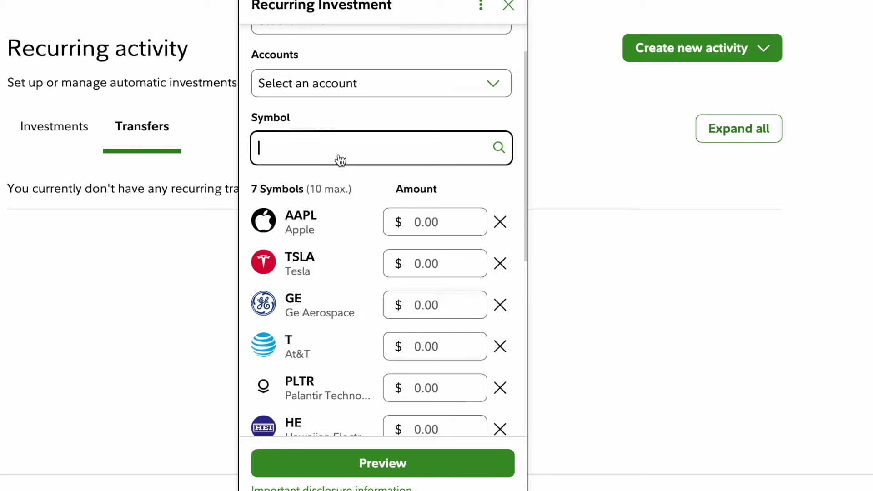
text(H)
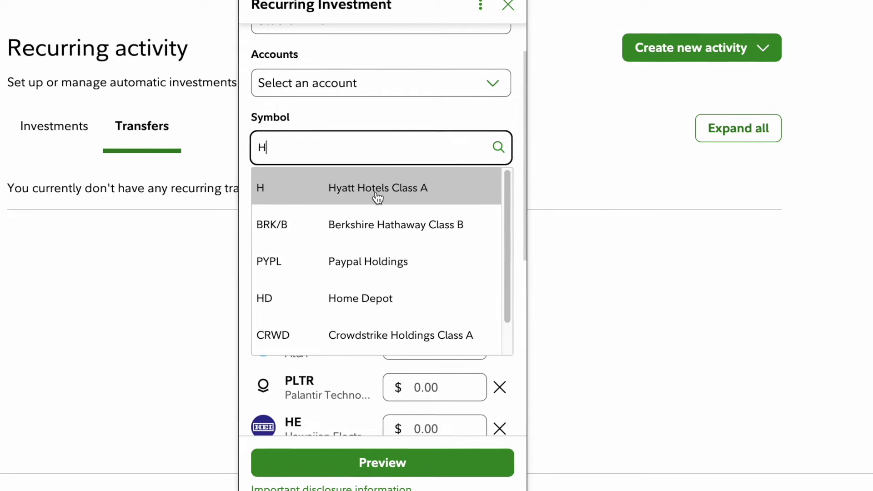
click(376, 228)
- Add W, dismiss the duplicate PLTR warning, and finish with PG as the tenth symbol
click(330, 146)
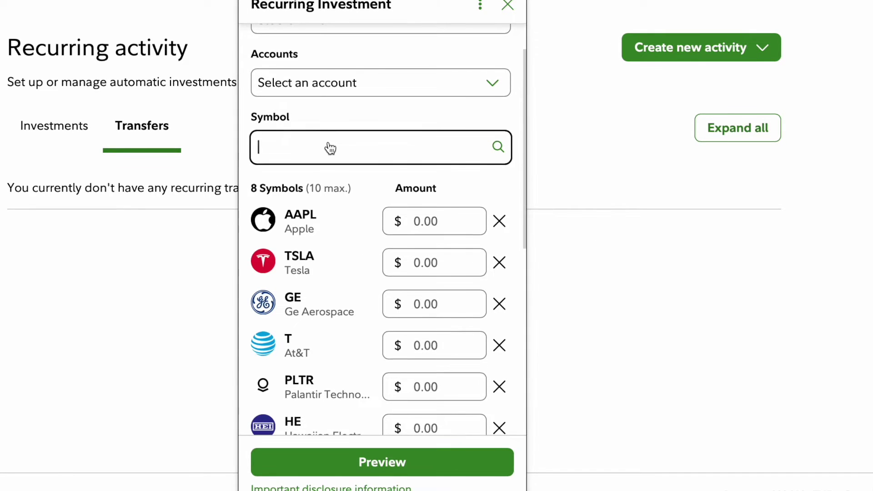
text(W)
click(345, 191)
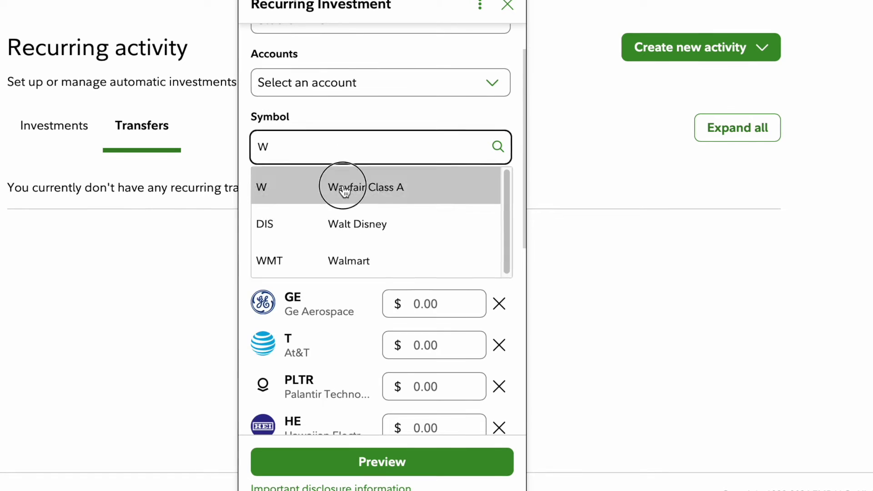
click(359, 154)
text(T)
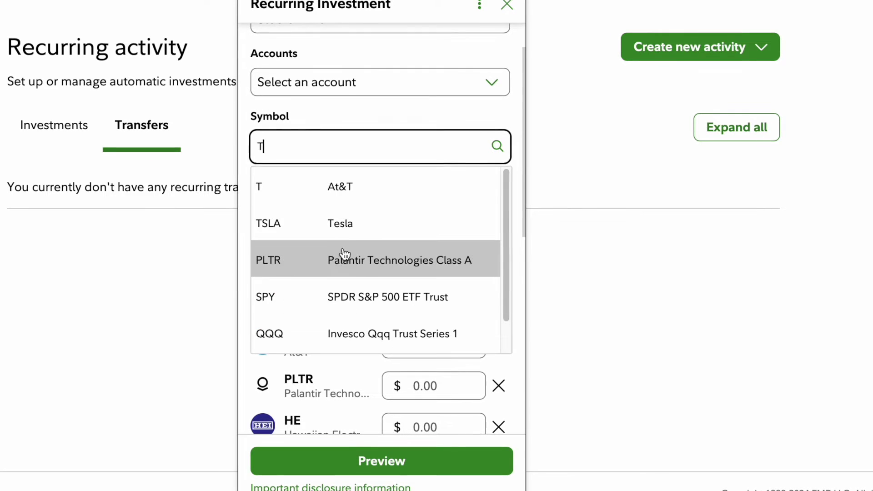
click(344, 255)
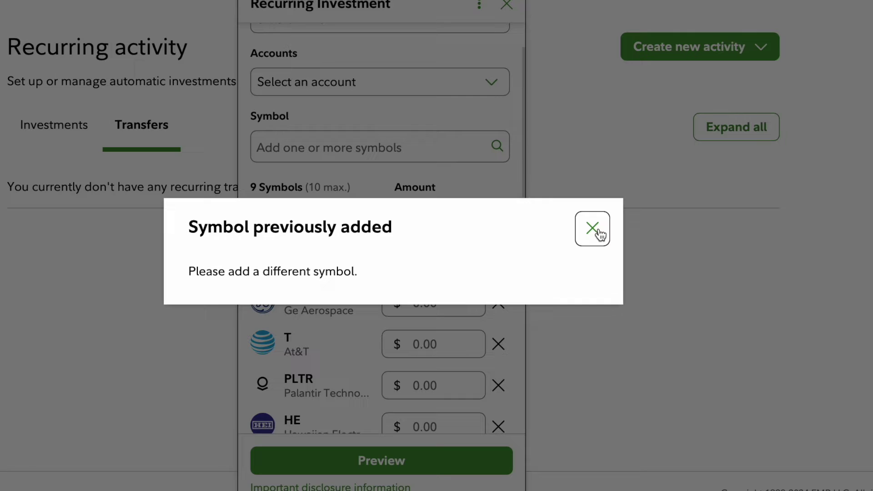
click(593, 229)
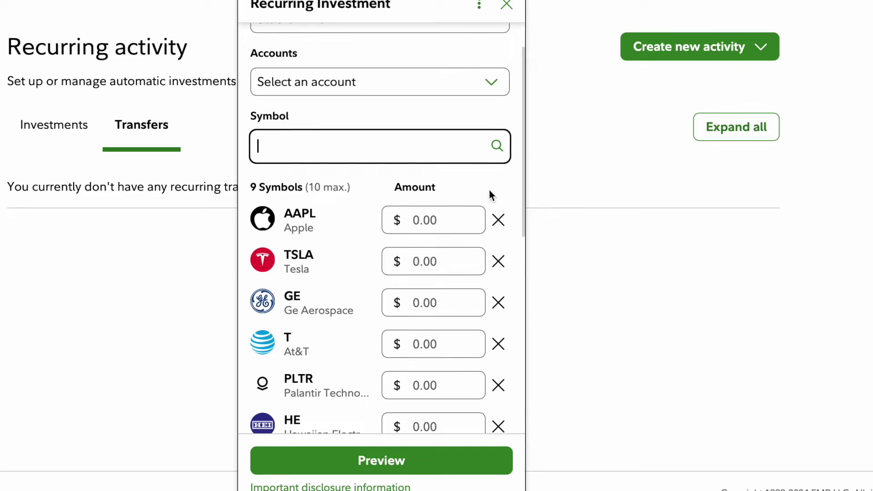
text(G)
click(307, 286)
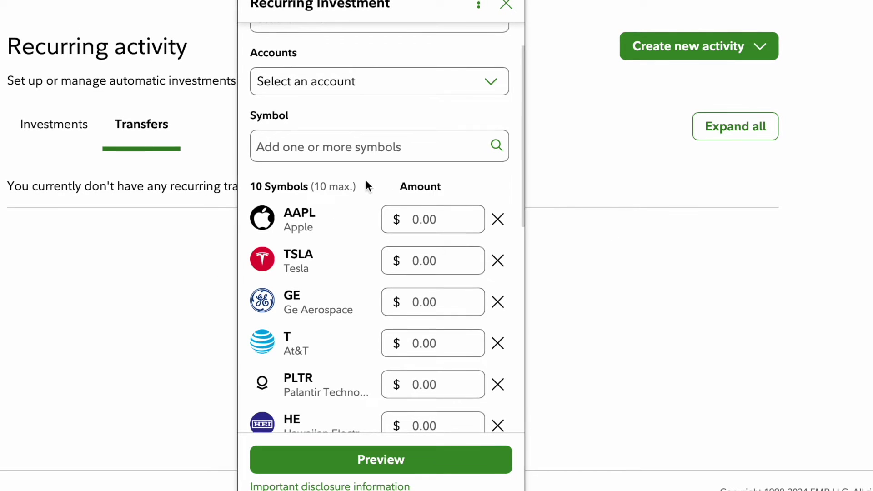
- Enter amounts: AAPL 5, TSLA 5, GE 7, T 4, PLTR 3, HE 2, S 4, BRKB 5, W 10
scroll(369, 250, down, 3)
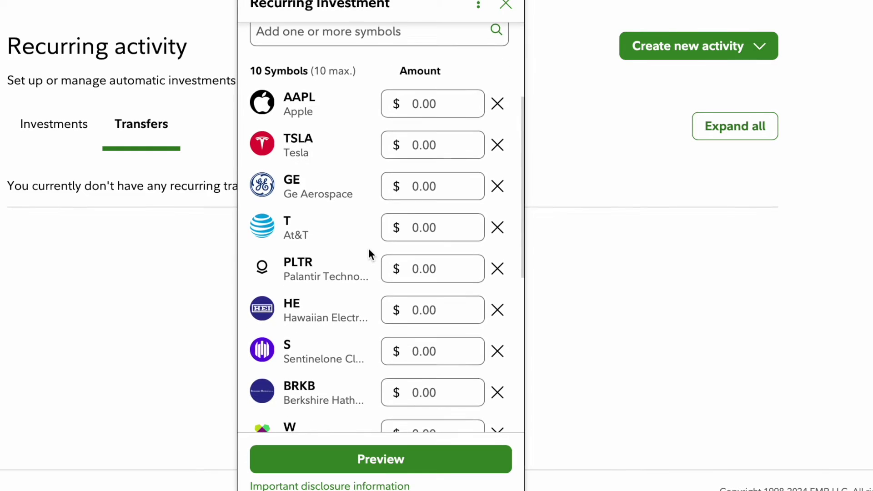
click(453, 86)
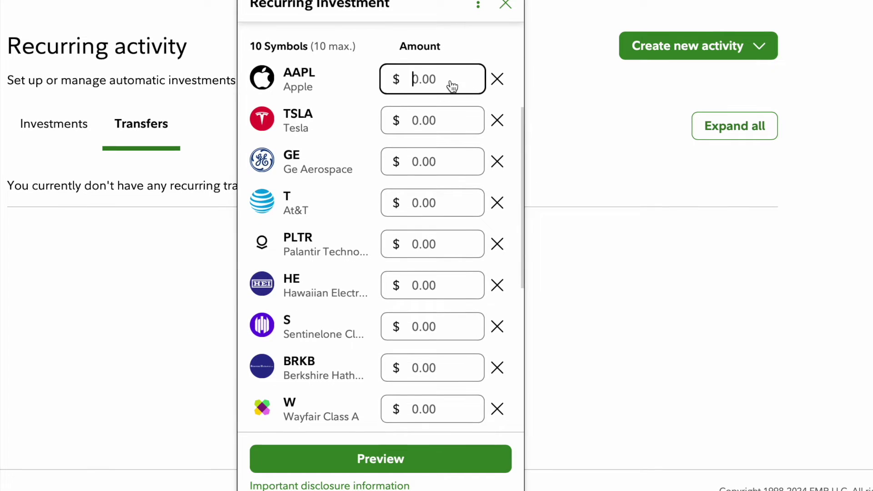
click(447, 114)
click(453, 163)
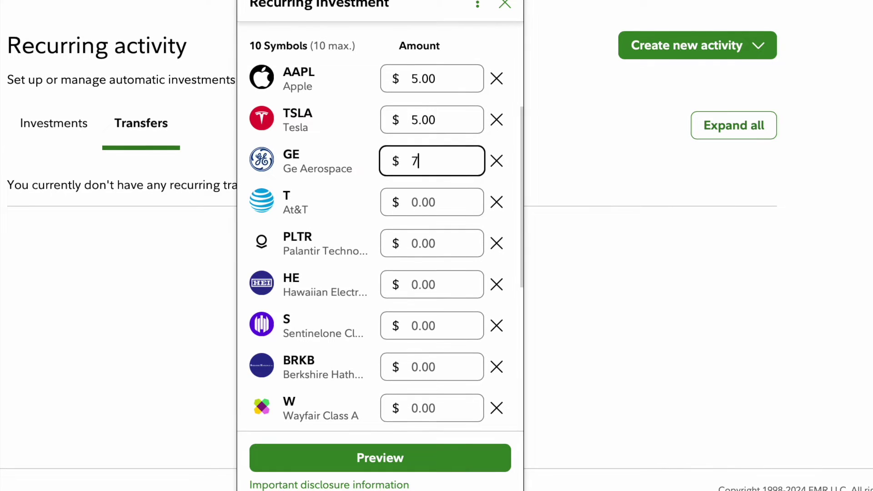
click(448, 203)
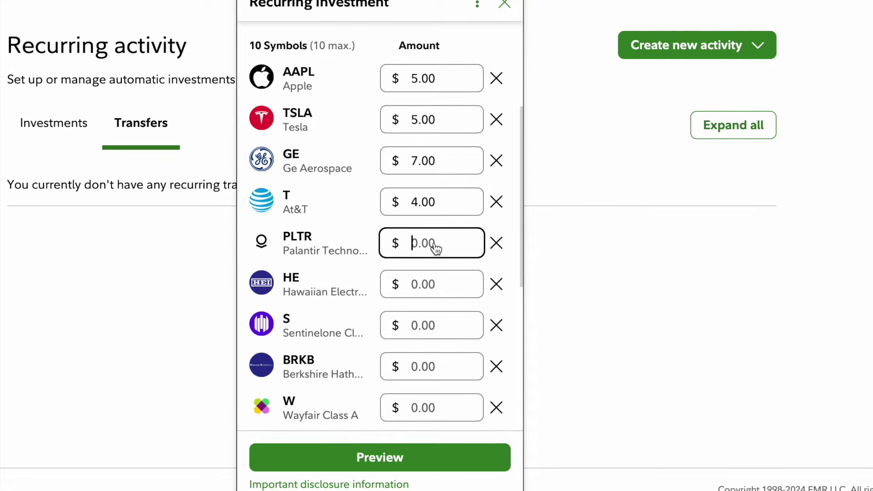
text(3)
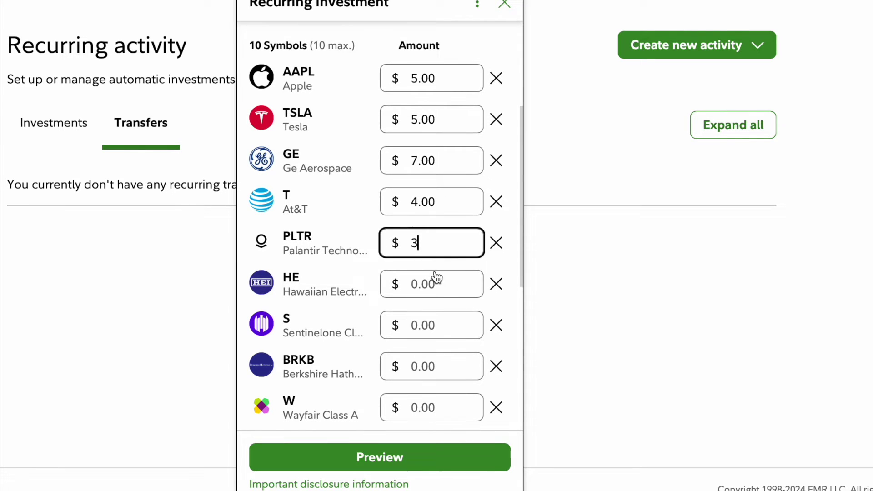
click(437, 278)
text(2)
text(4)
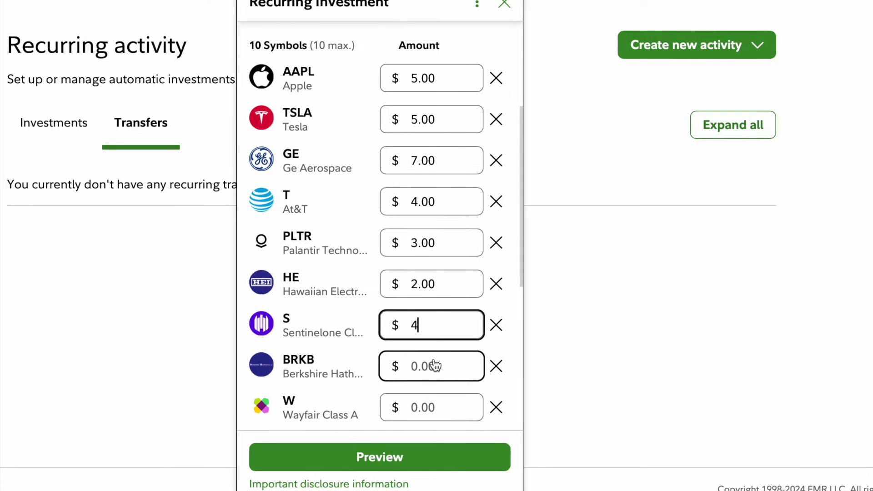
click(438, 408)
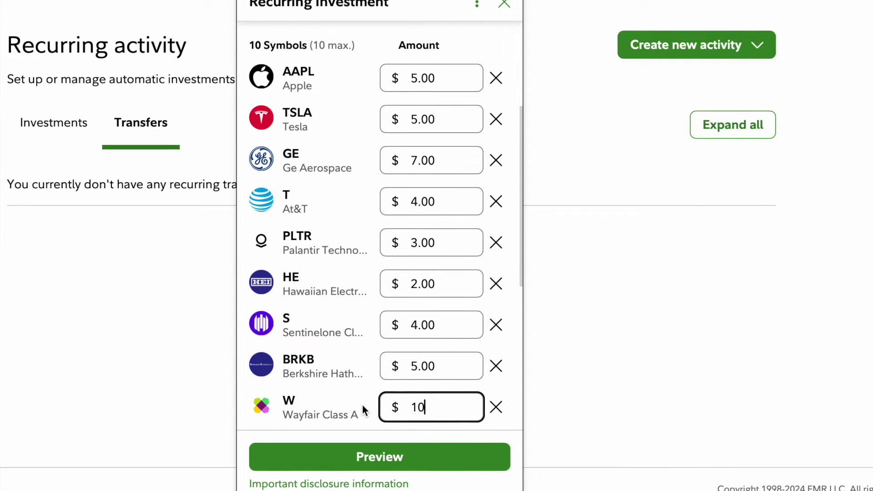
scroll(363, 406, up, 5)
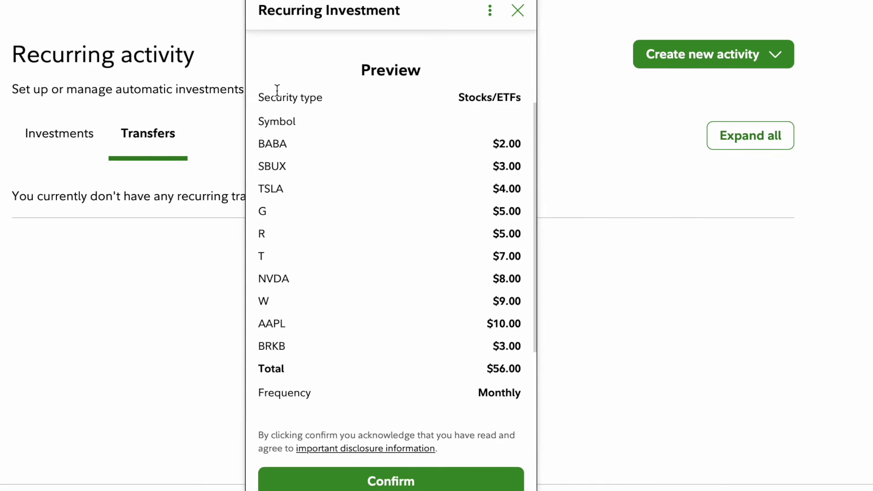
- Highlight the Stocks/ETFs security type, the BABA symbol and its $2.00 amount in the preview
drag(457, 97, 522, 96)
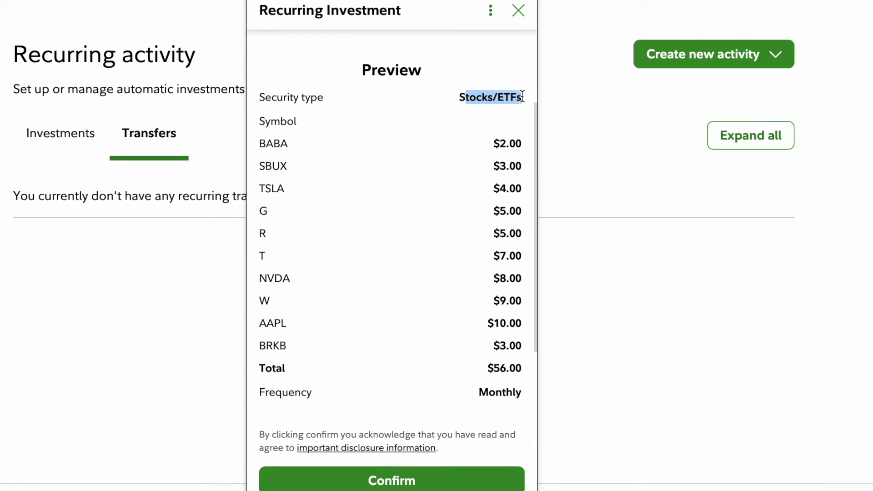
click(421, 158)
drag(255, 141, 296, 187)
click(367, 178)
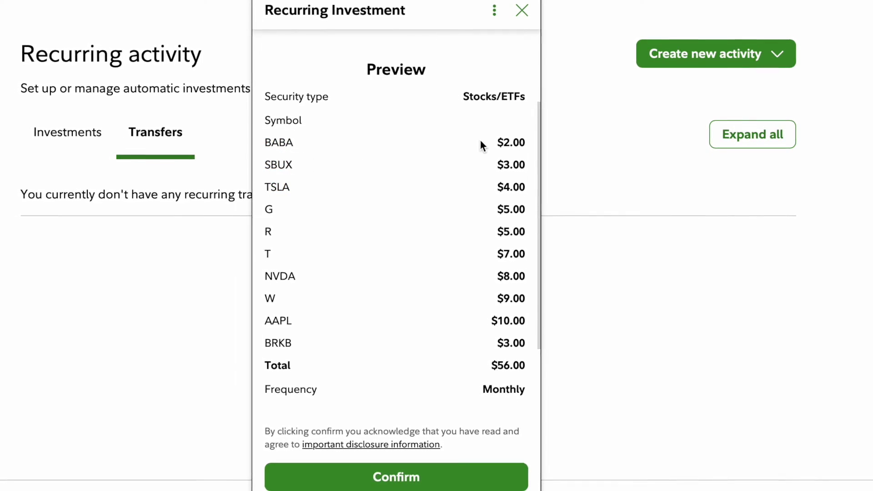
drag(495, 141, 526, 164)
click(505, 157)
- Highlight the Monthly frequency and the $56.00 total in the preview
drag(277, 387, 335, 387)
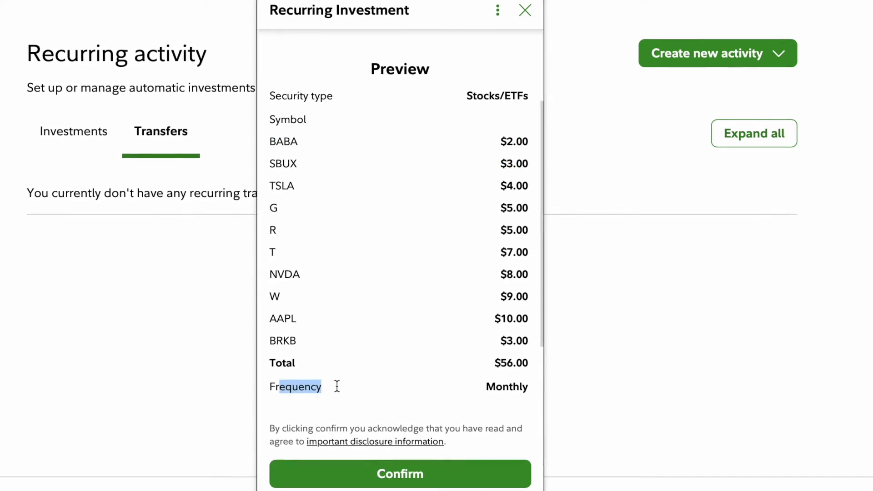
drag(474, 385, 538, 385)
click(462, 225)
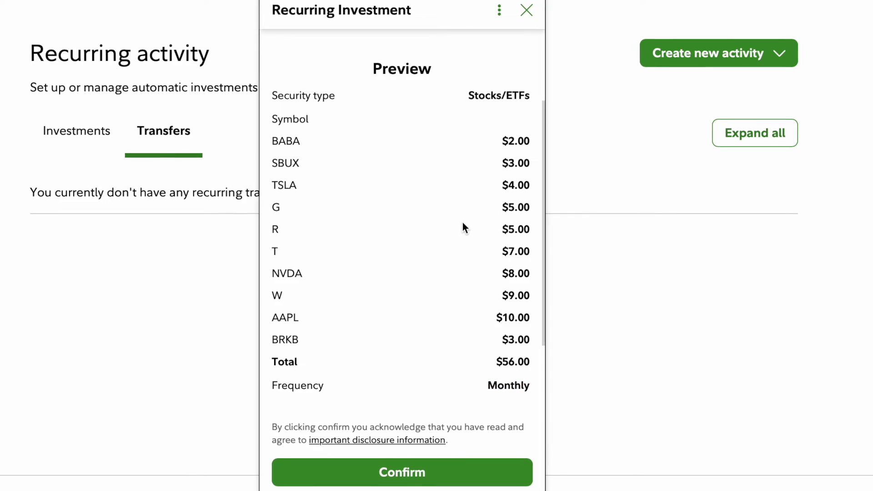
drag(274, 361, 530, 359)
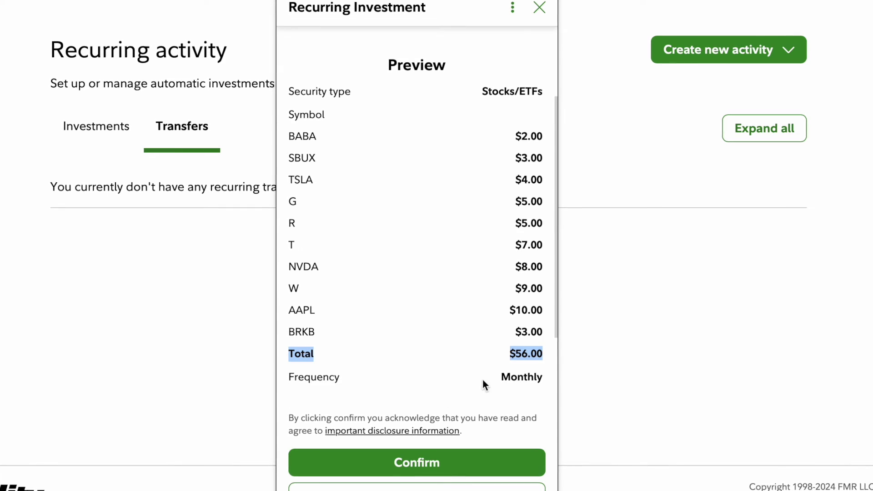
click(524, 343)
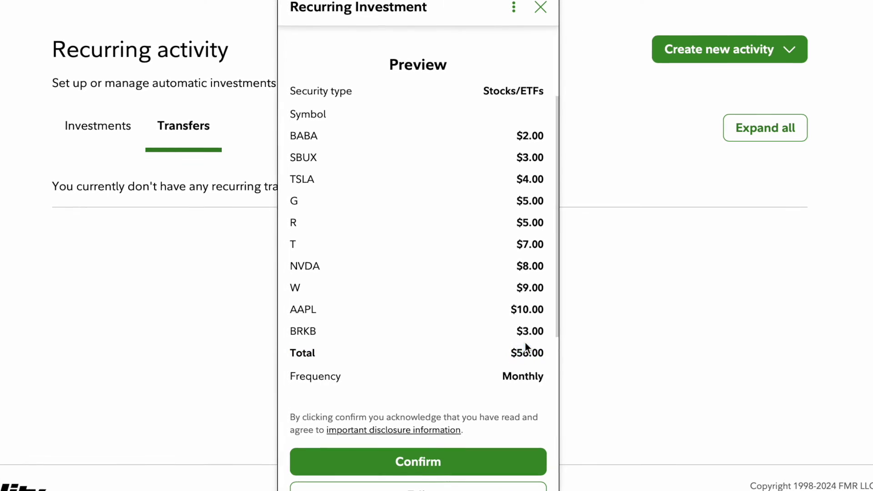
drag(511, 352, 547, 350)
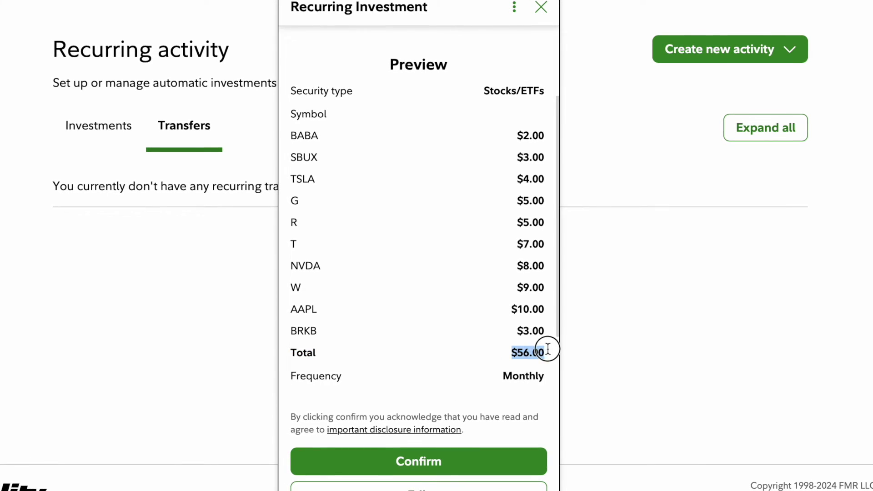
double_click(530, 135)
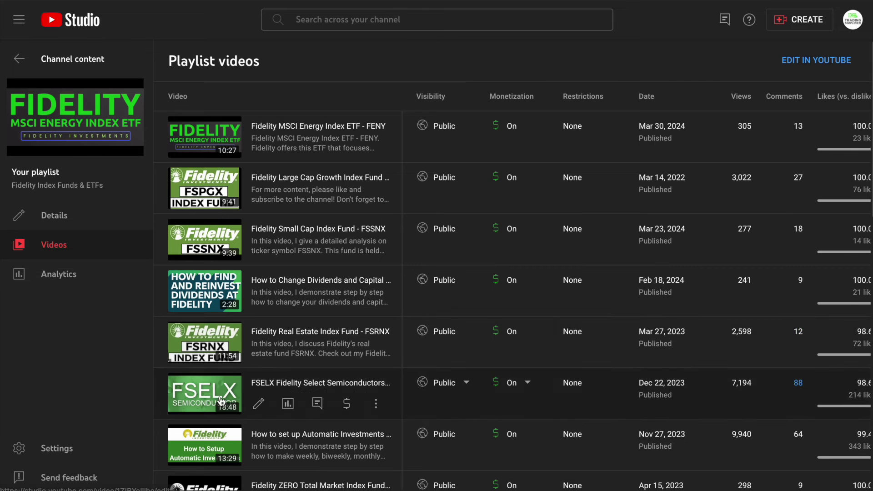
scroll(218, 400, down, 2)
scroll(222, 401, down, 2)
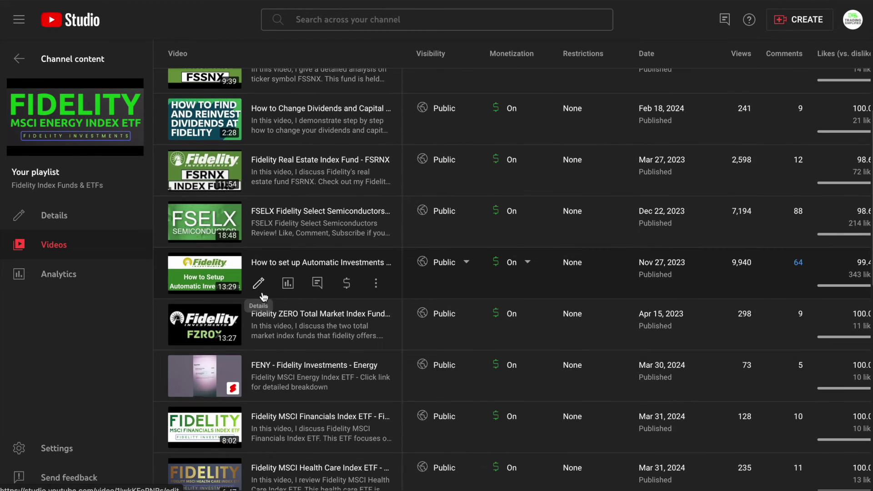
scroll(263, 295, down, 1)
scroll(262, 295, down, 3)
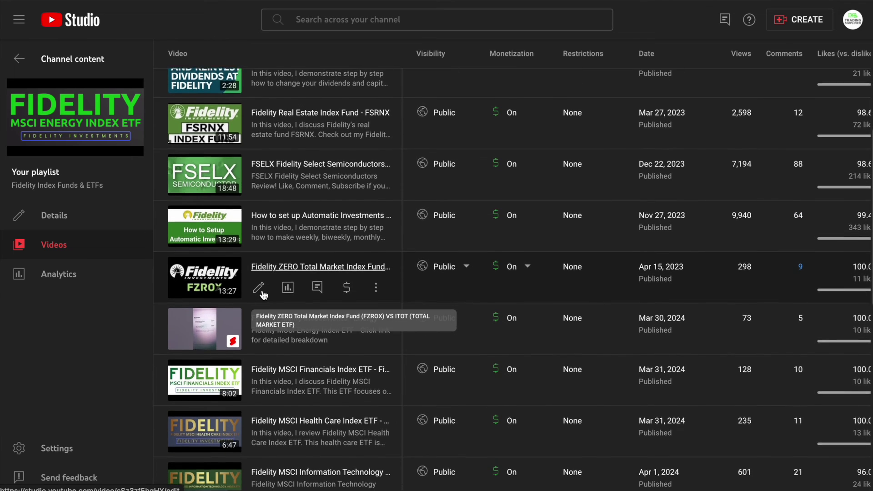
scroll(349, 407, down, 5)
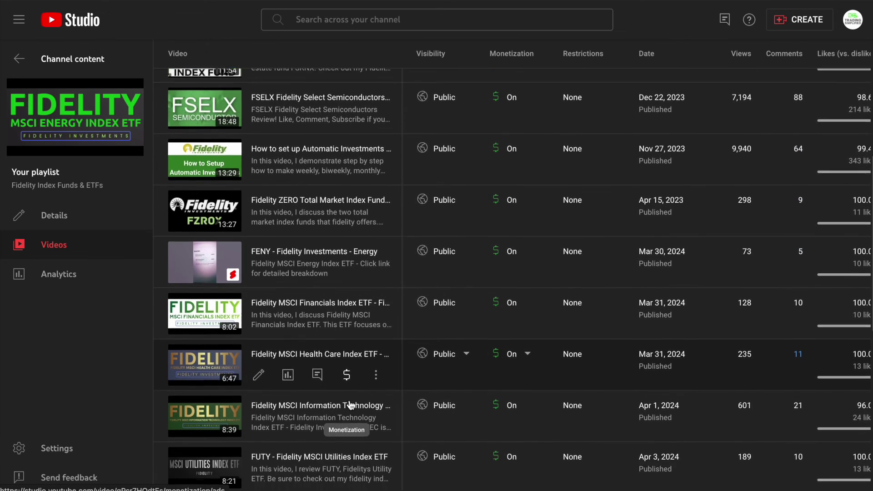
scroll(396, 415, down, 3)
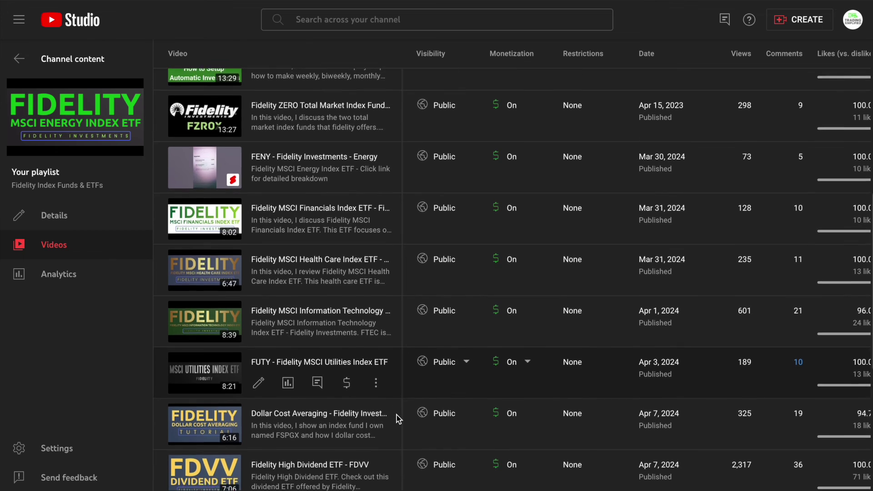
scroll(396, 415, down, 4)
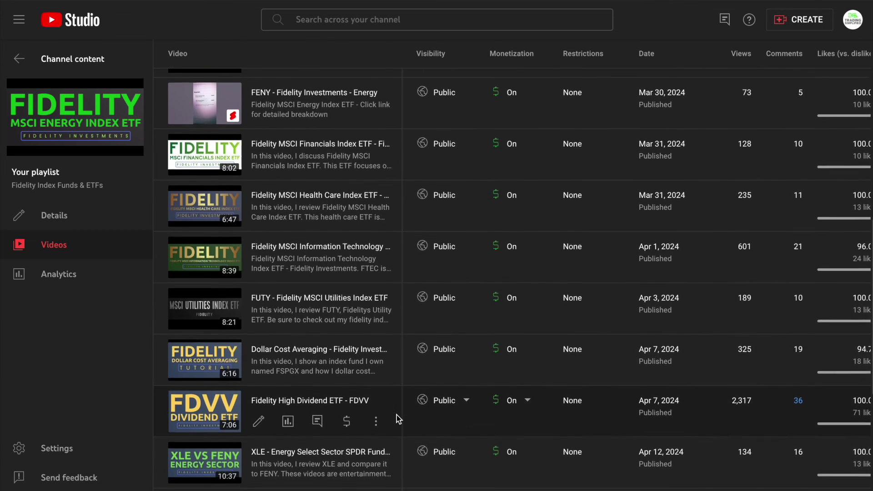
scroll(397, 415, down, 5)
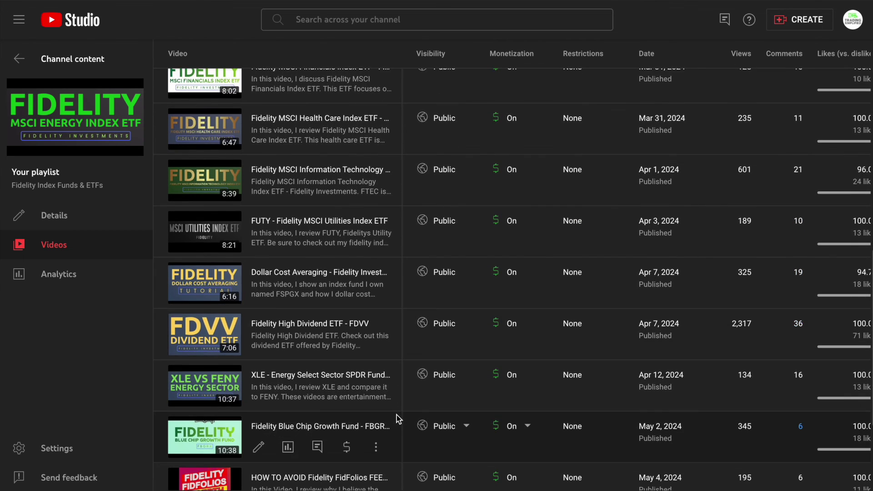